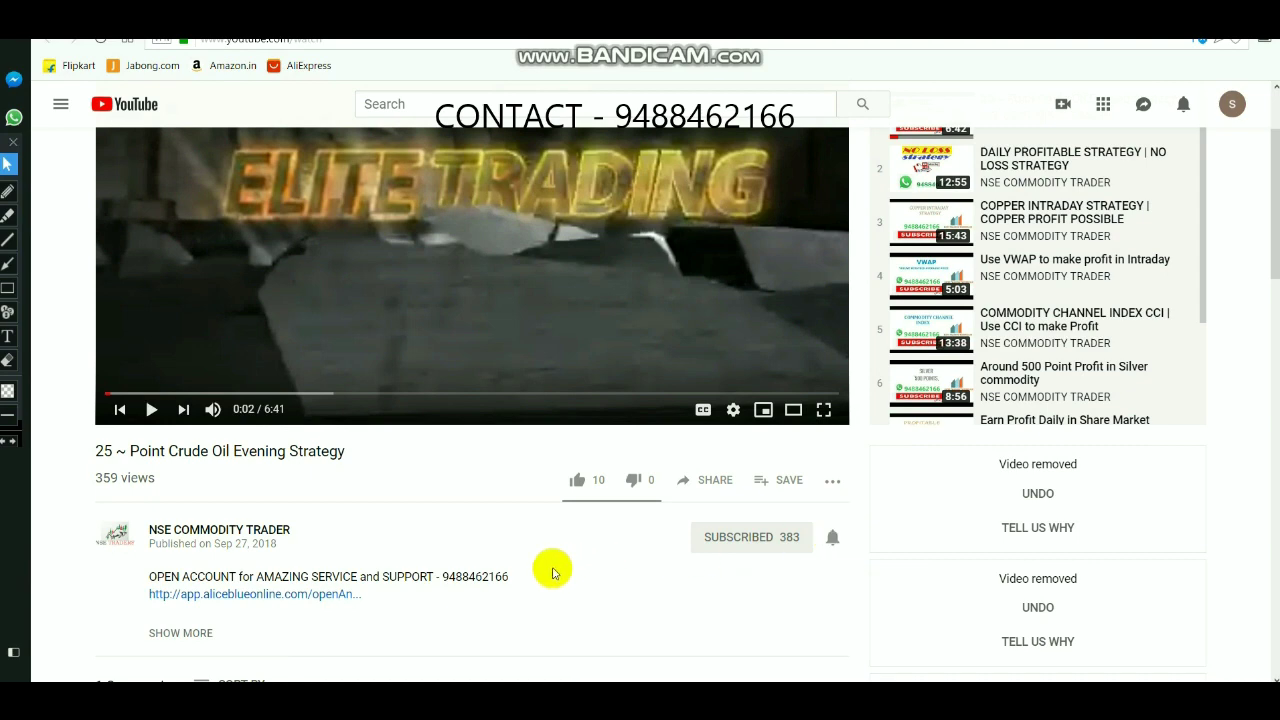
- Expand the description of the "25 ~ Point Crude Oil Evening Strategy" video and highlight the contact phone number in it
scroll(553, 572, "down", 2)
left_click(163, 487)
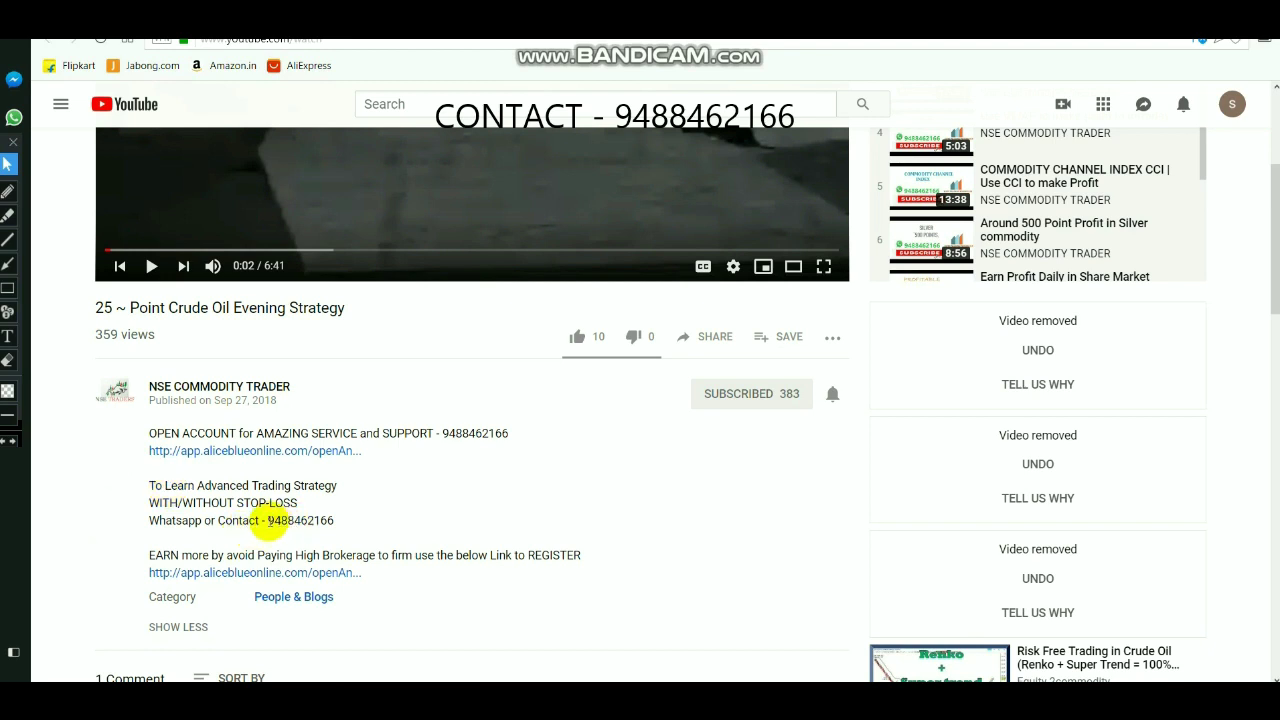
left_click_drag(268, 520, 314, 521)
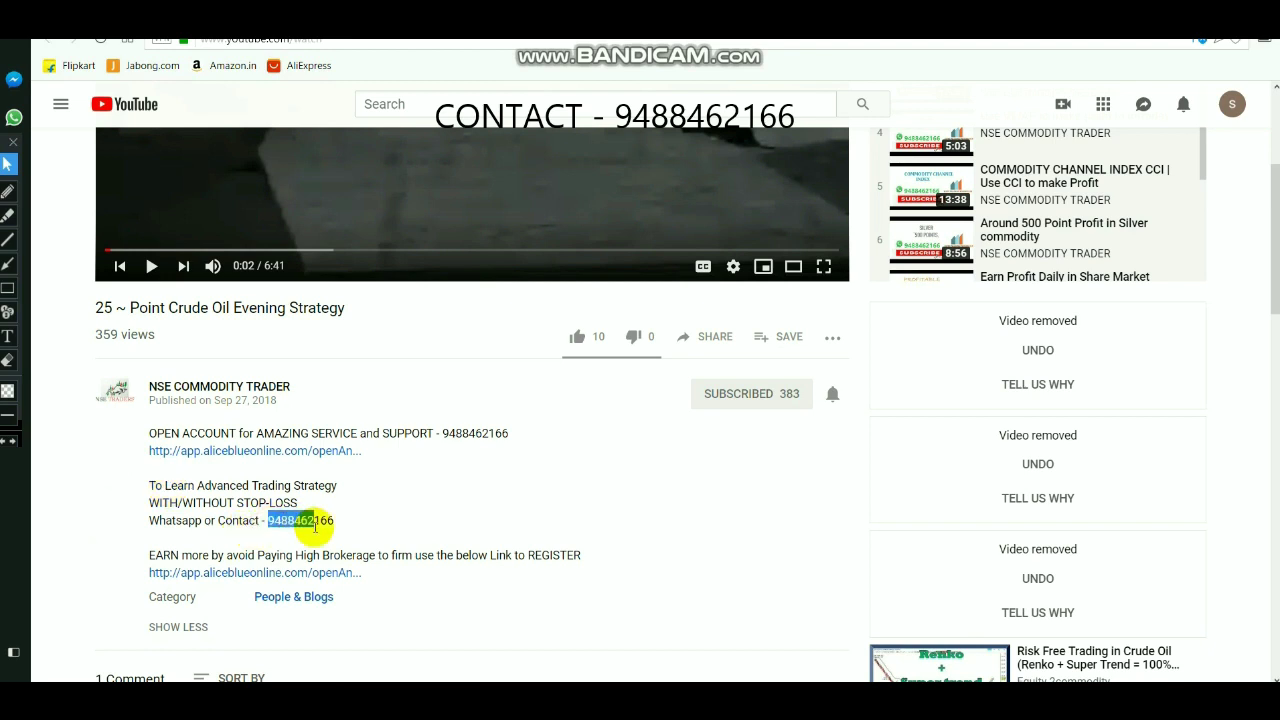
left_click(388, 533)
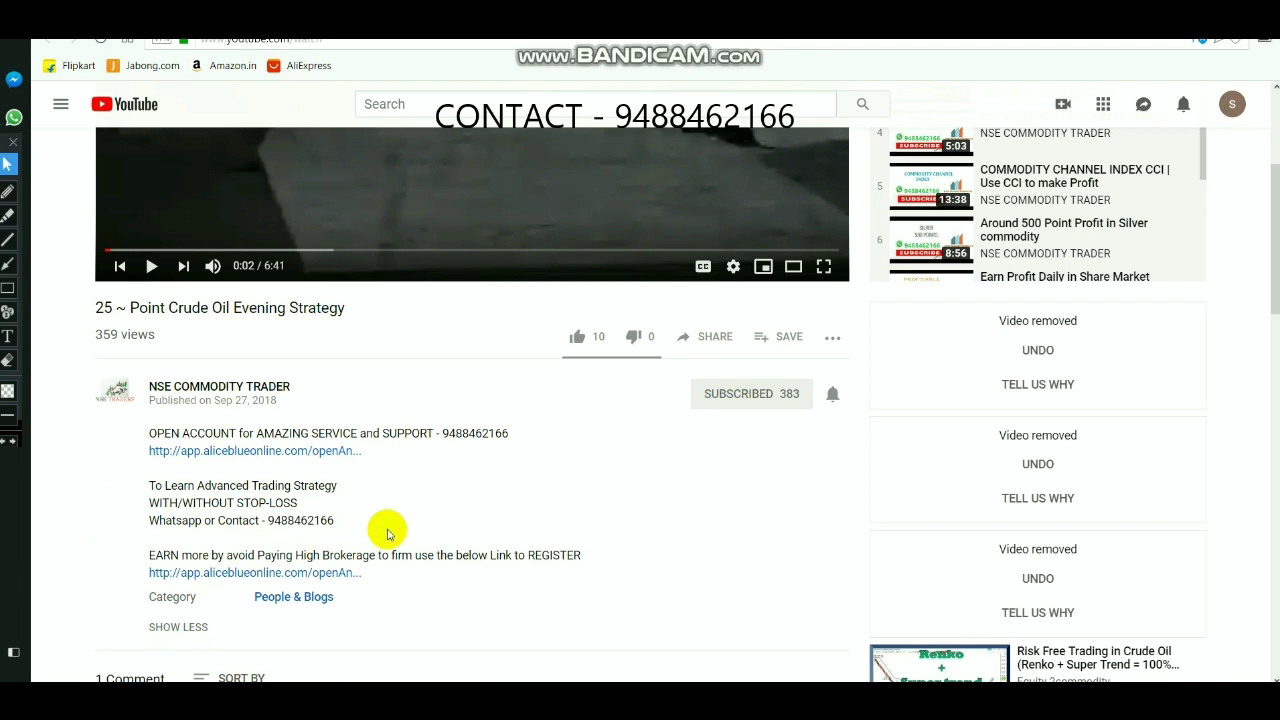
- View the account-opening page linked in the video description and browse the NSE COMMODITY TRADER channel page
left_click(337, 452)
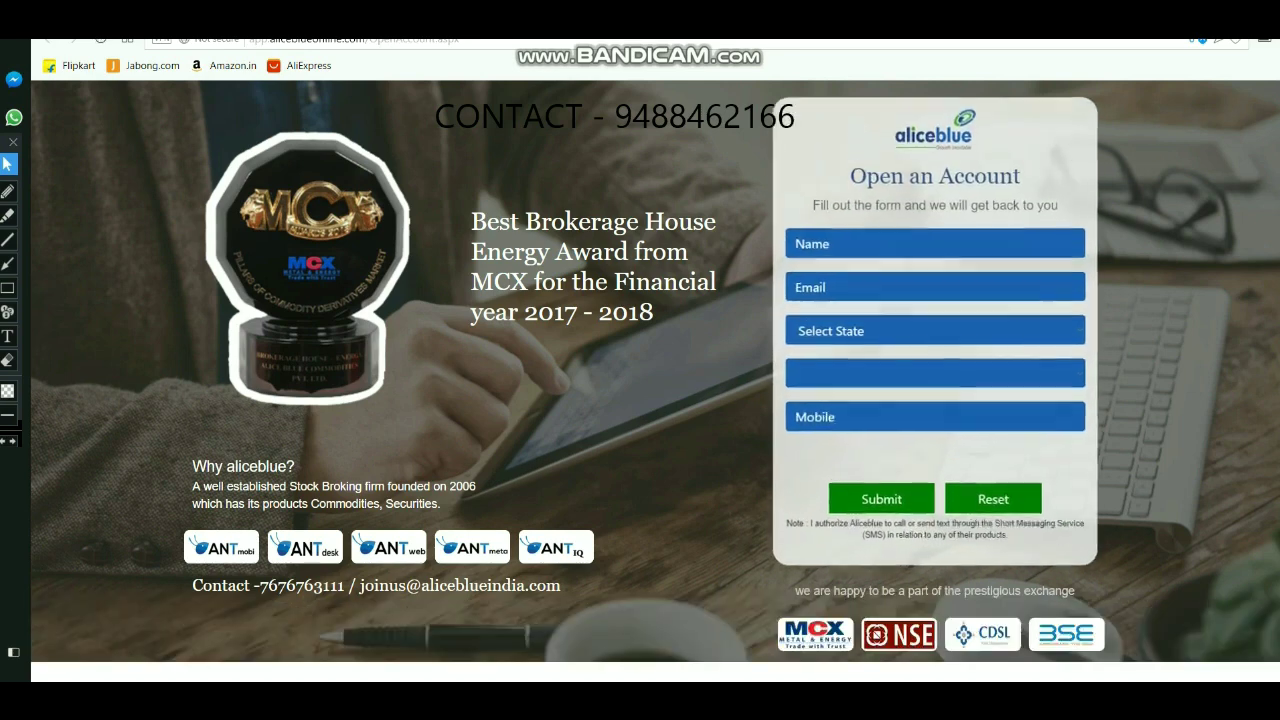
key("alt+Left")
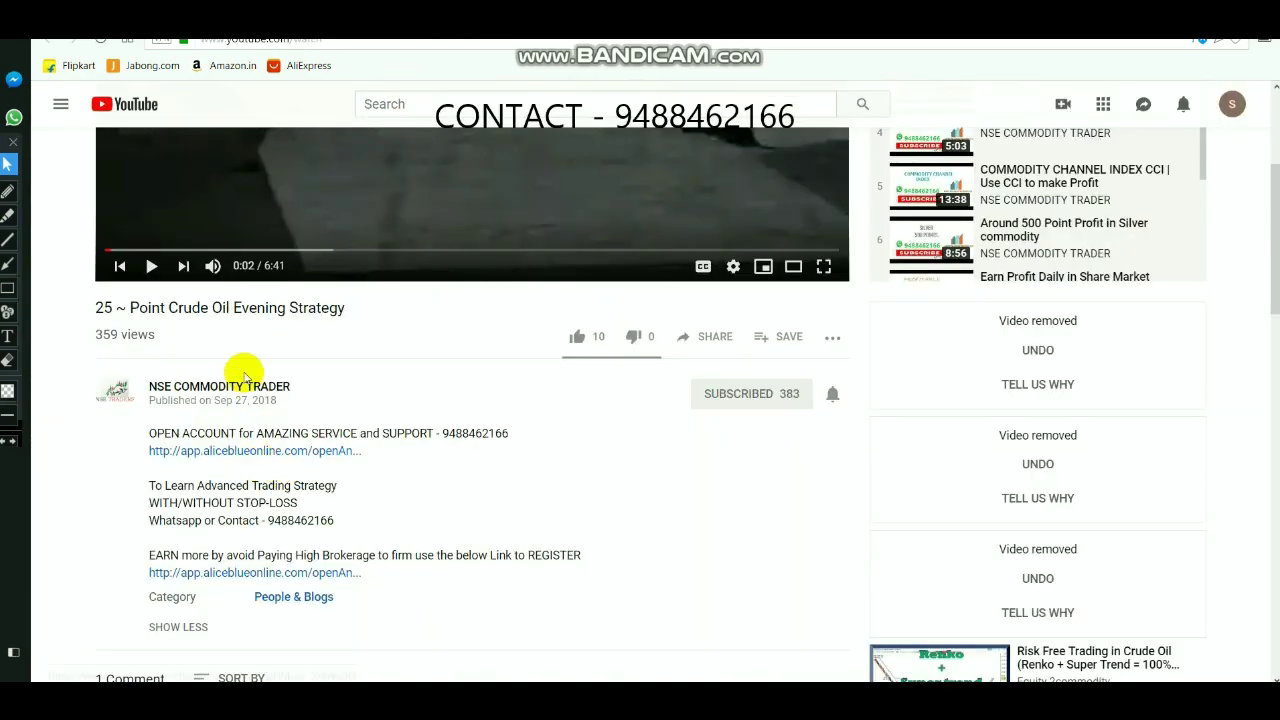
left_click(242, 386)
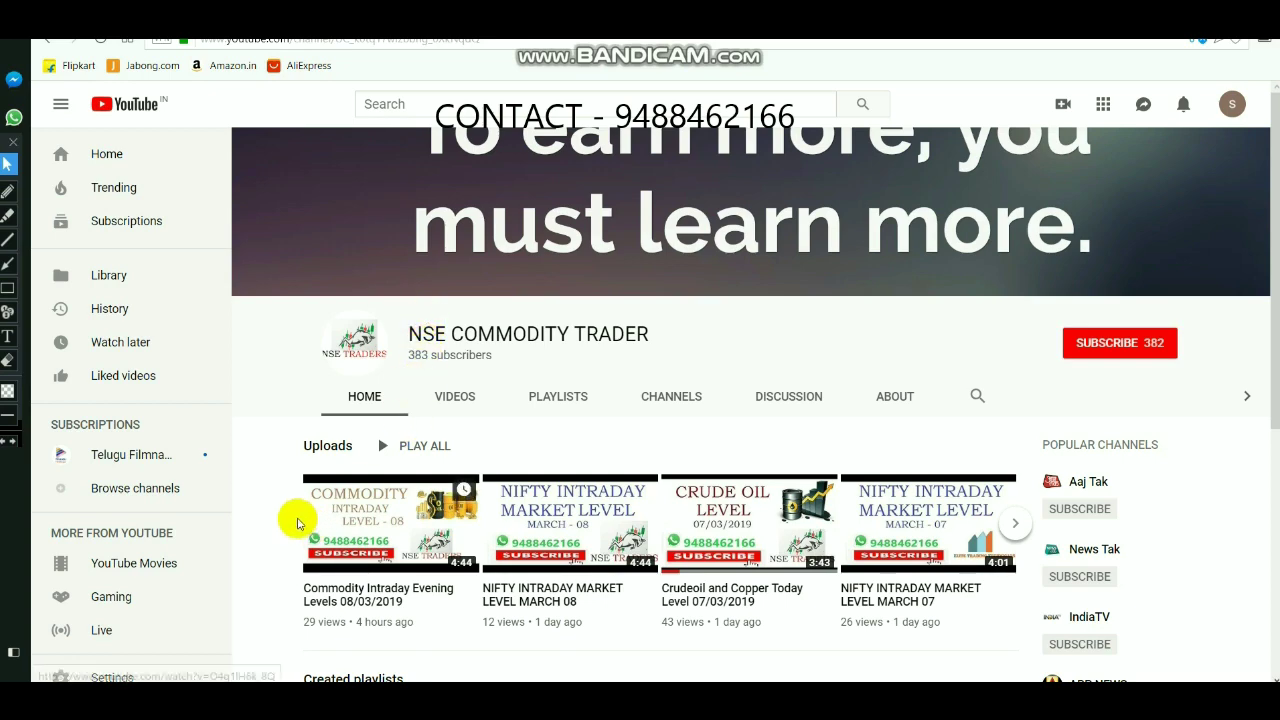
scroll(290, 516, "down", 4)
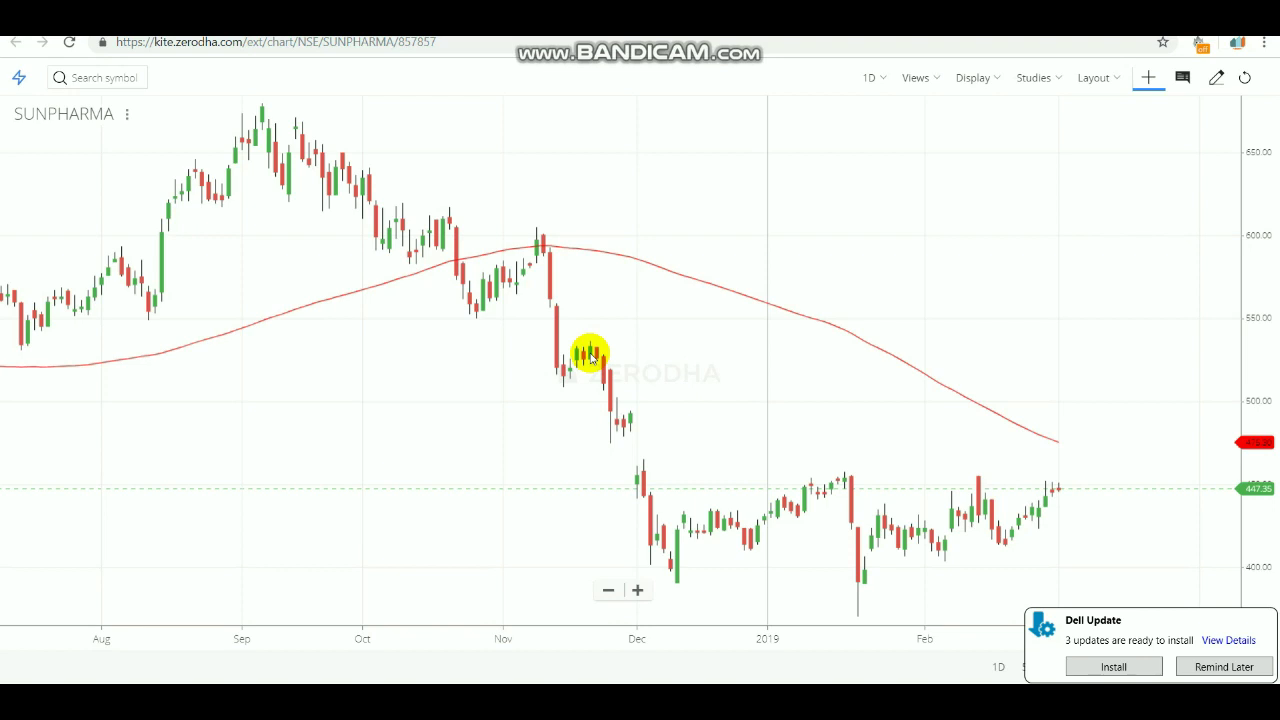
- Remove the existing moving average from the SUNPHARMA chart and add a simple Moving Average study with period 100
left_click(1036, 80)
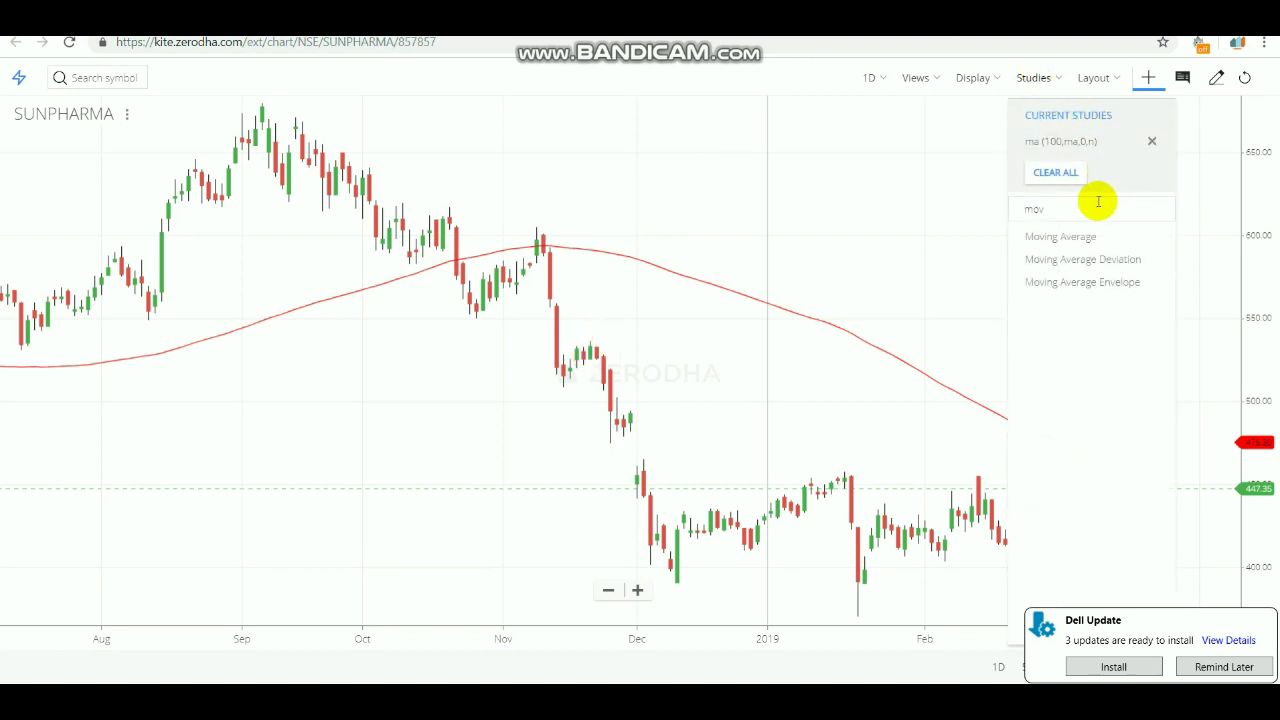
left_click(1145, 143)
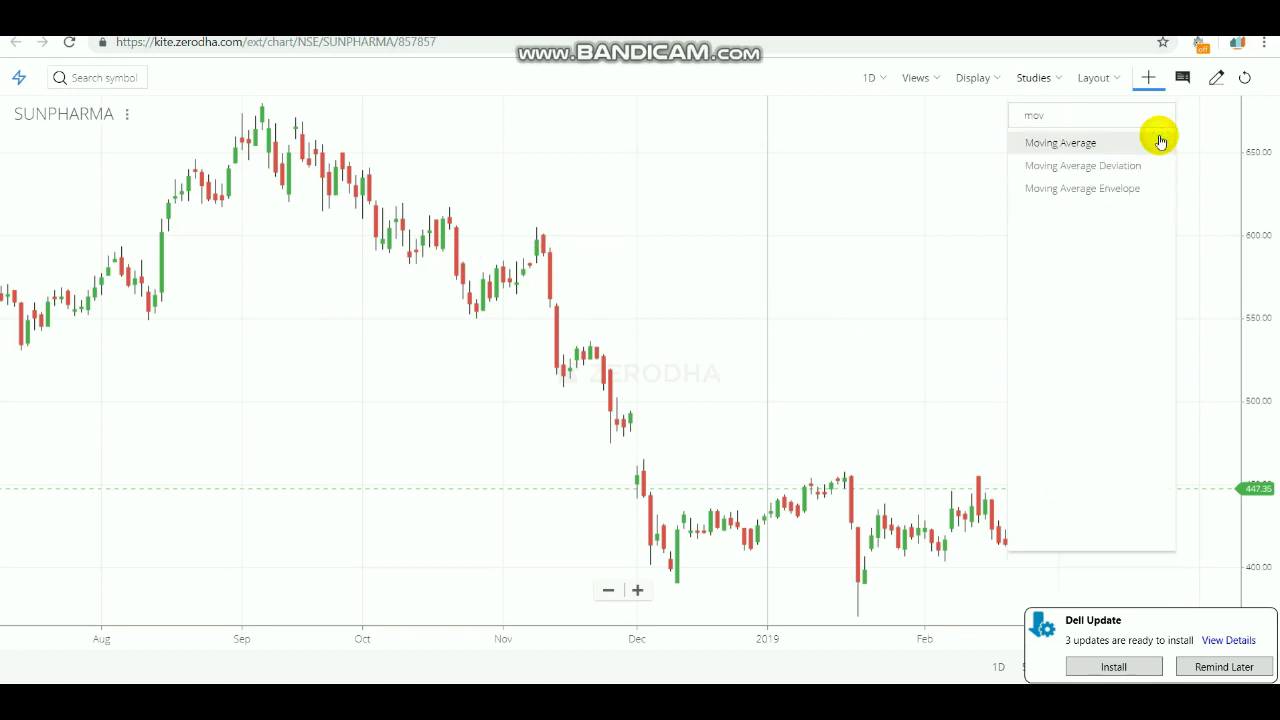
left_click(1068, 145)
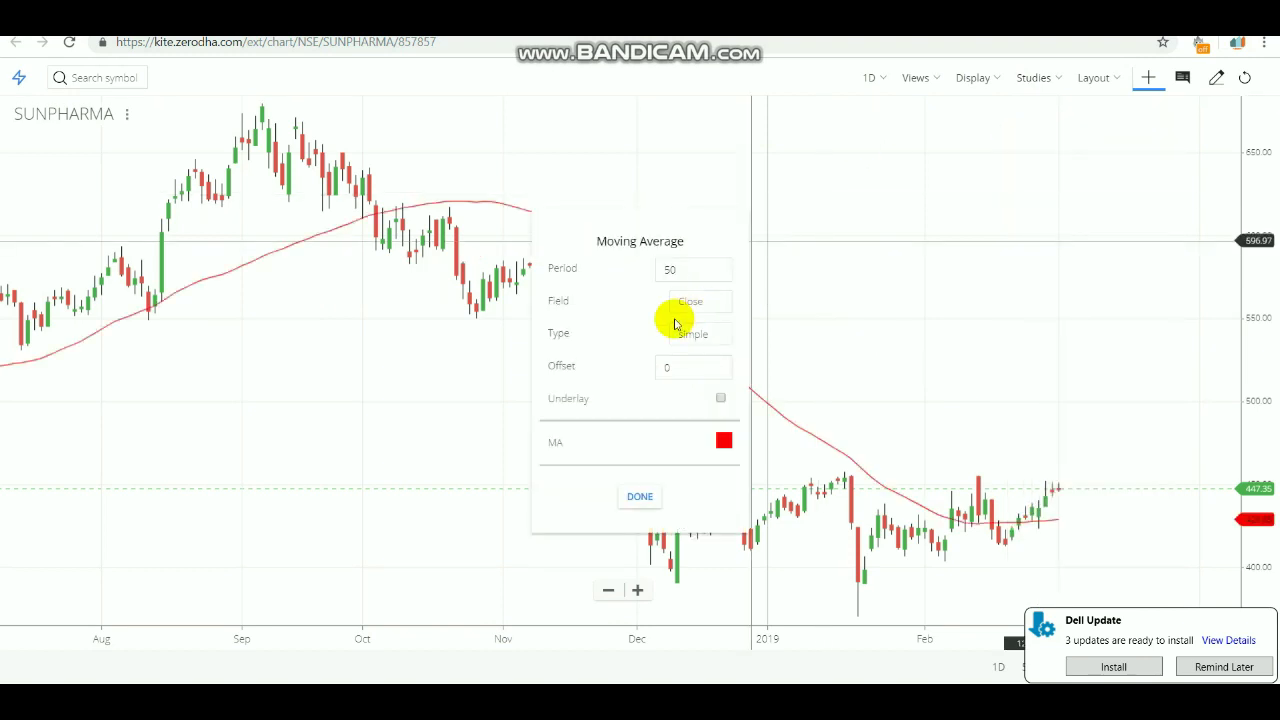
left_click(690, 270)
key("BackSpace")
key("BackSpace")
type("100")
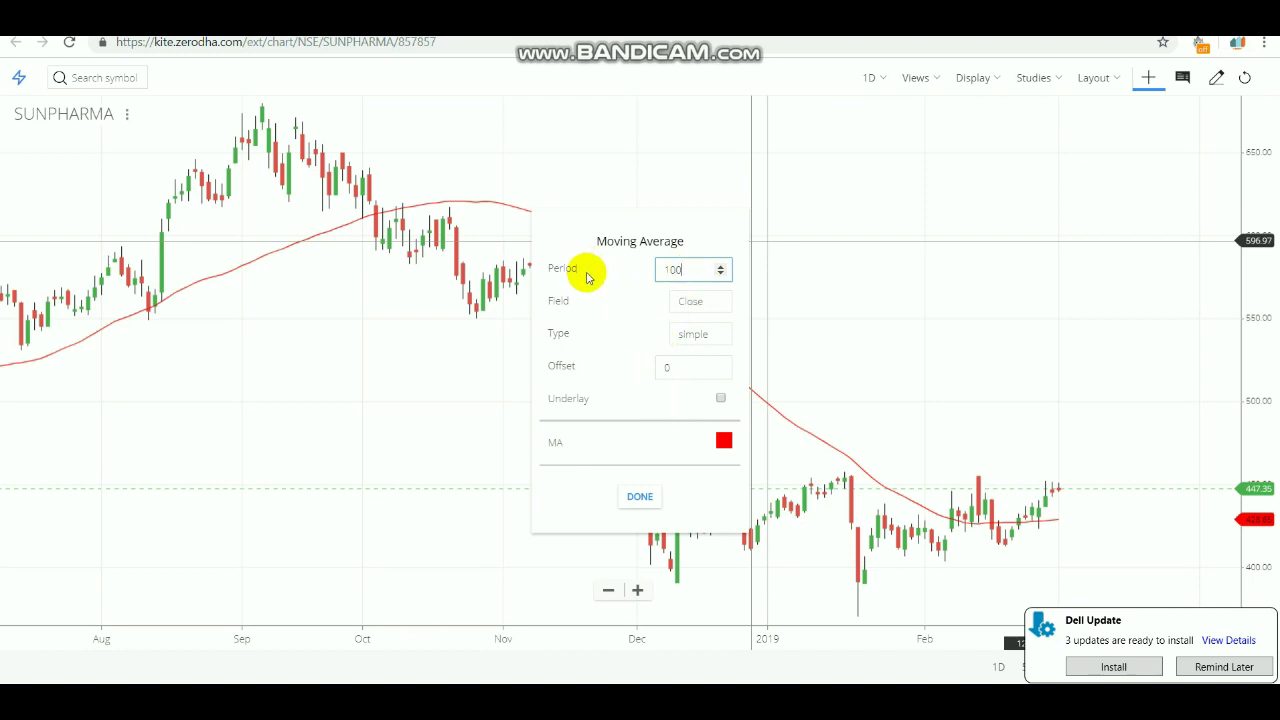
left_click(683, 274)
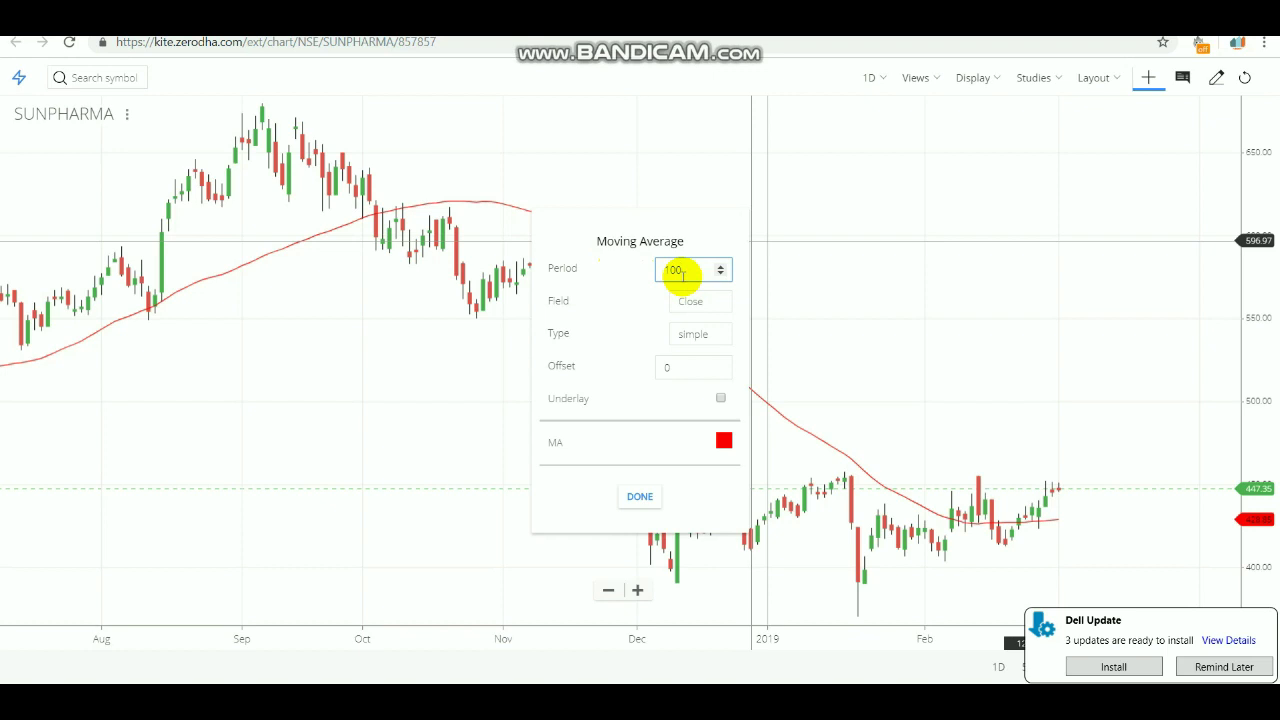
left_click(645, 494)
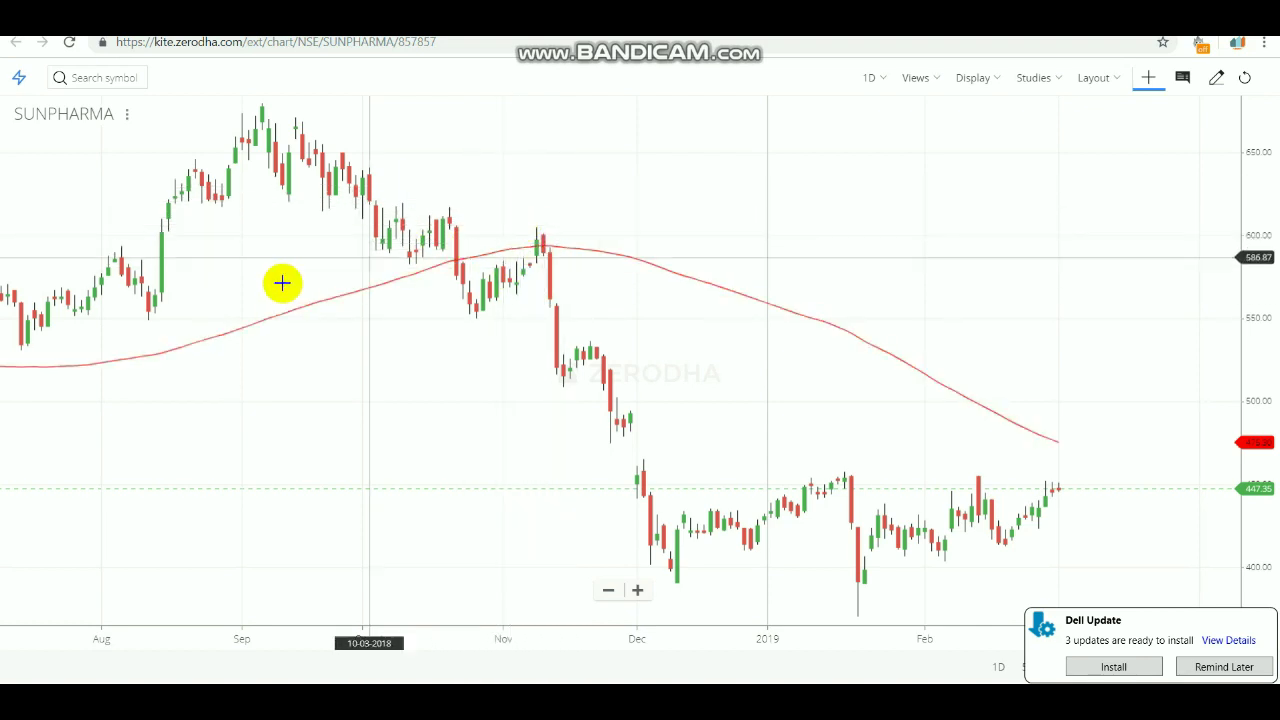
- Examine where the price candles cross the 100-period moving average on the daily SUNPHARMA chart around October and November 2018
left_click_drag(275, 281, 386, 289)
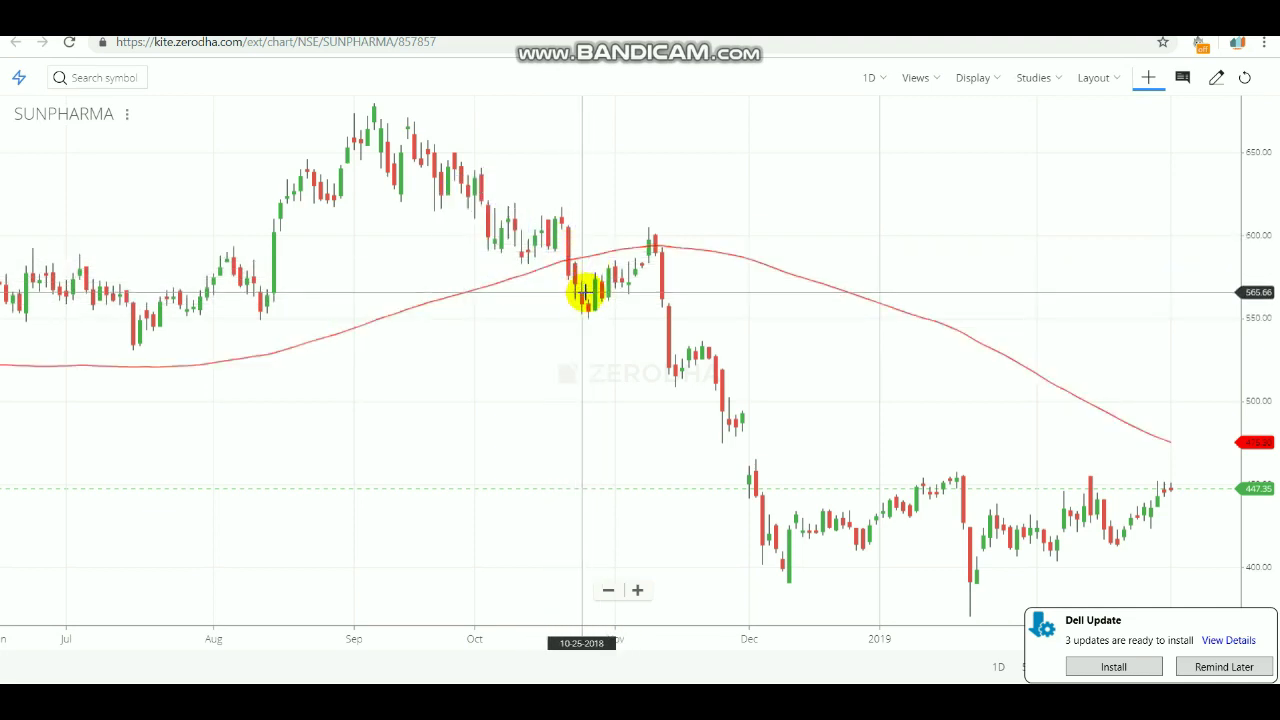
left_click_drag(585, 293, 548, 281)
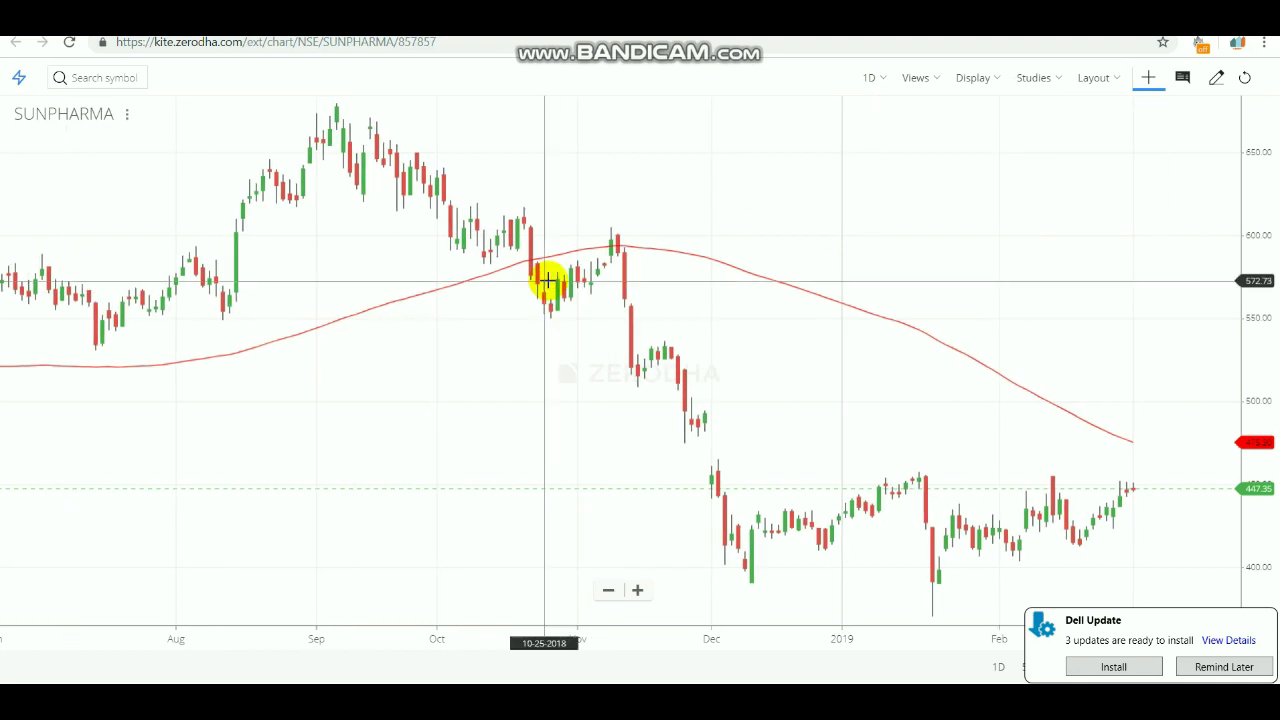
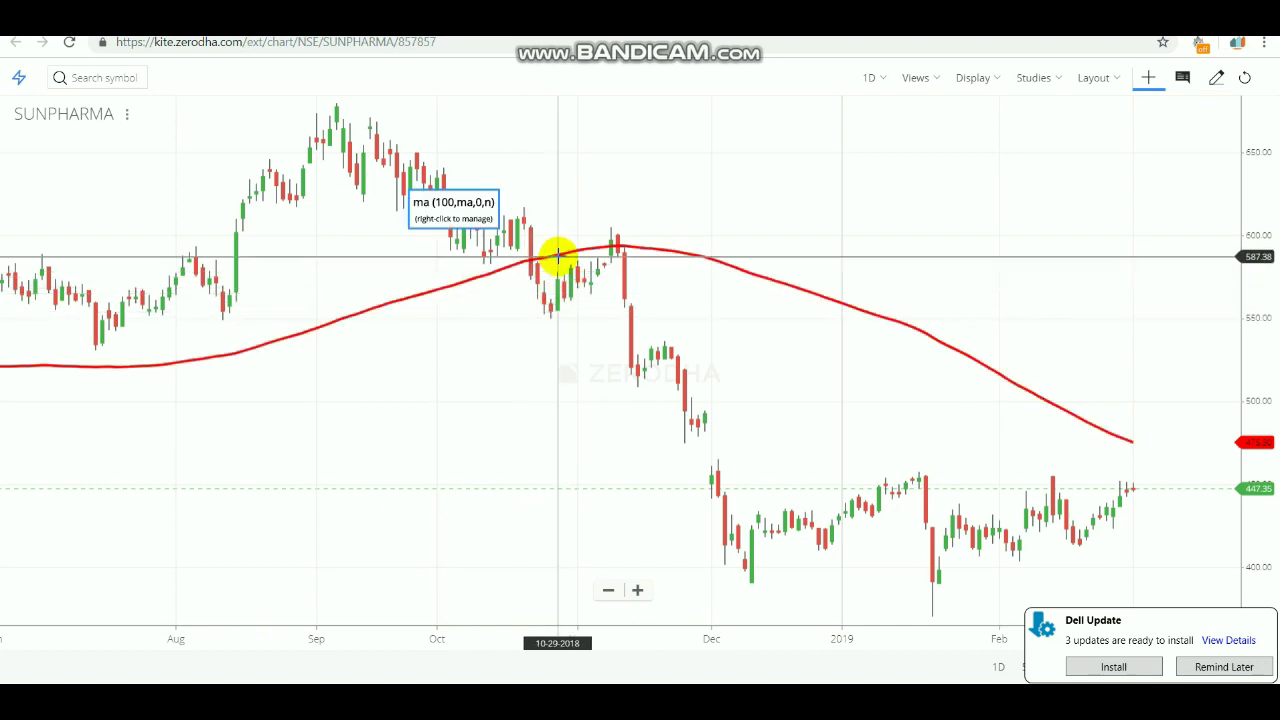
left_click_drag(533, 255, 857, 271)
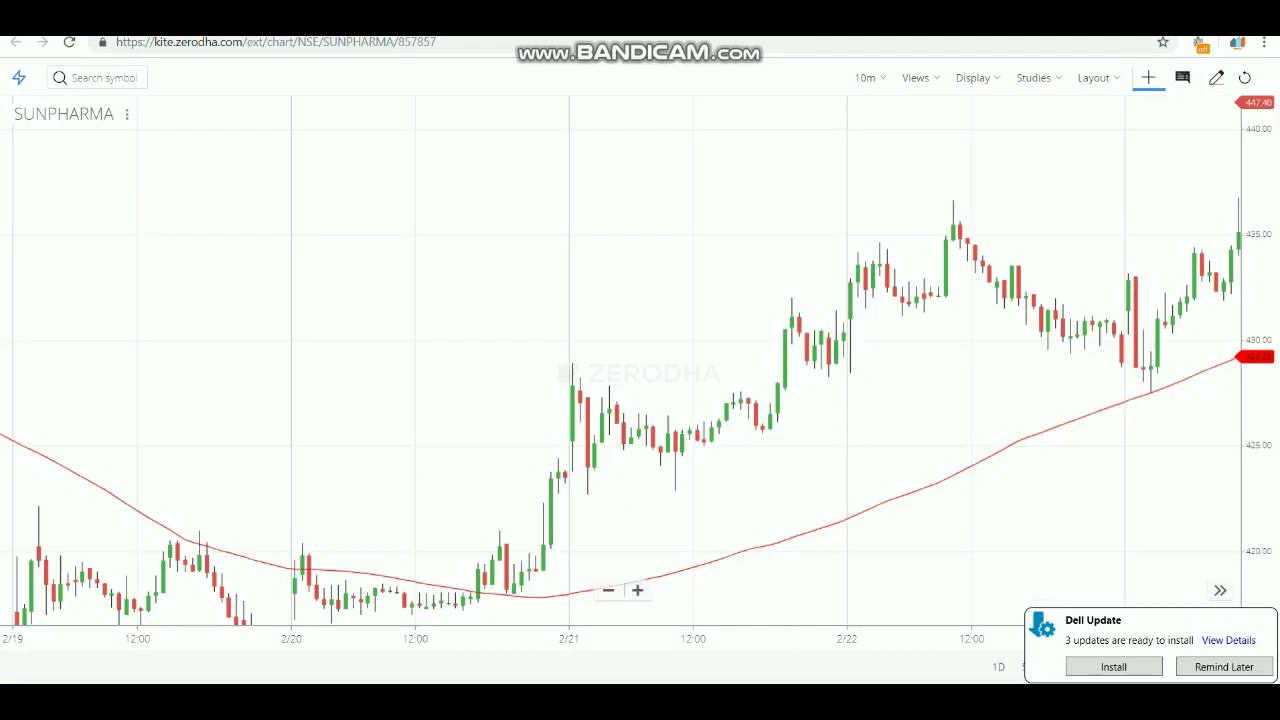
- Go to the latest candles of the 10-minute chart and examine the moving average crossover around 26 February
left_click(1216, 590)
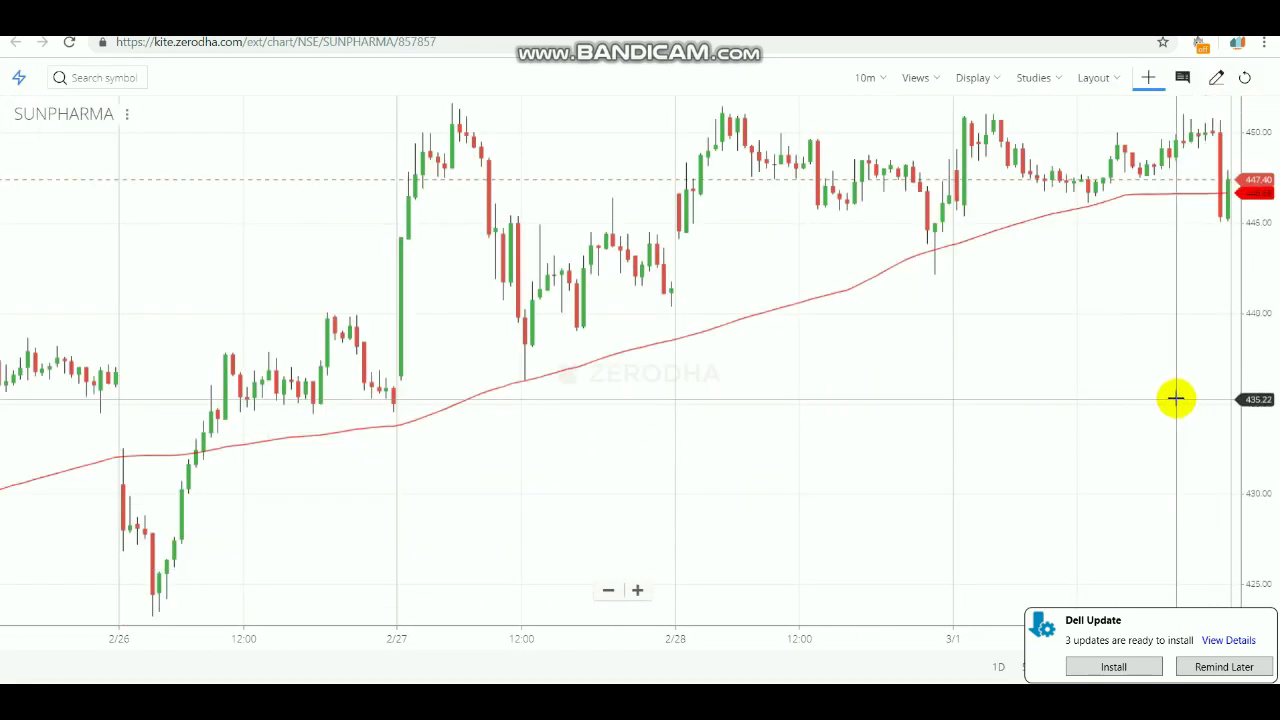
left_click_drag(1158, 402, 1033, 493)
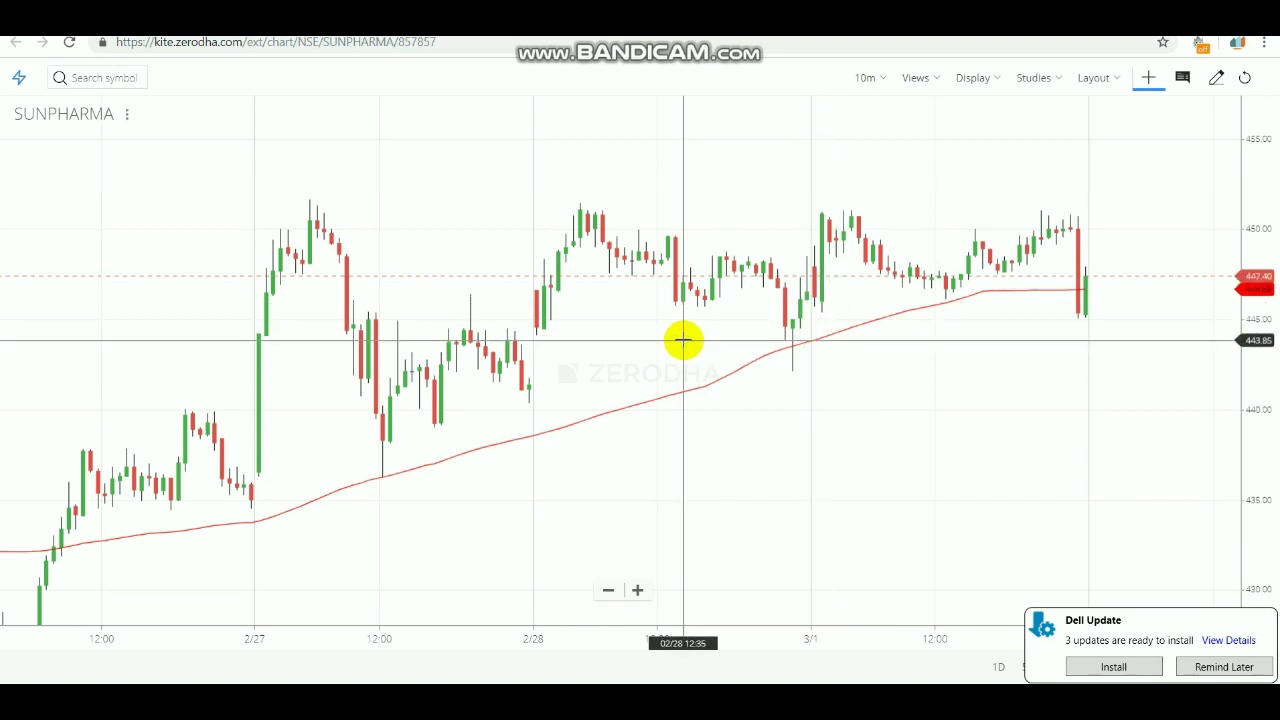
left_click_drag(577, 319, 1004, 174)
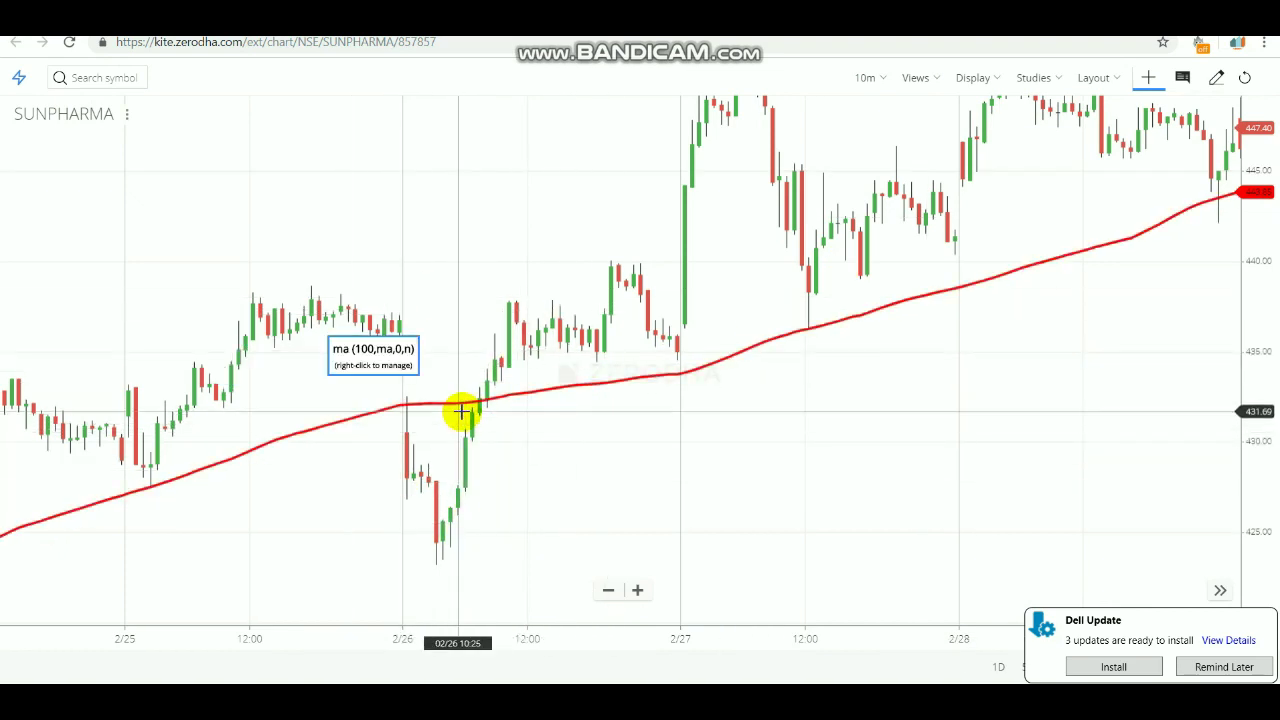
left_click_drag(461, 411, 477, 366)
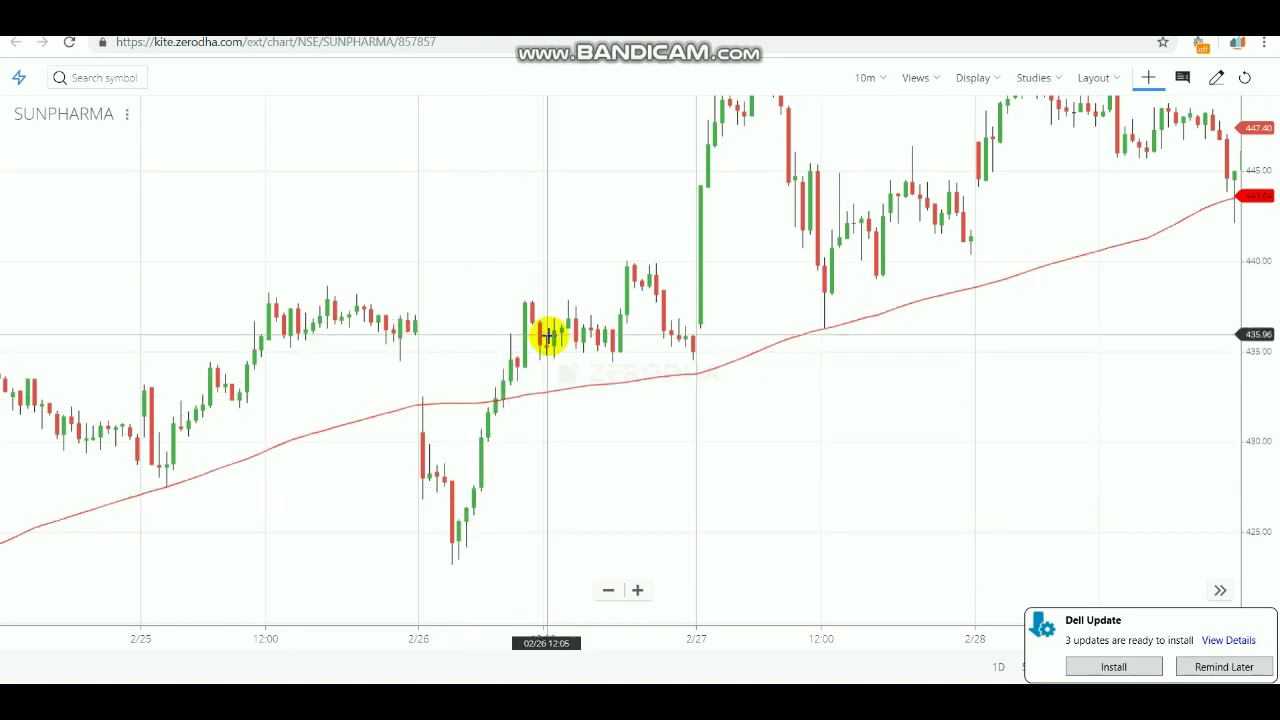
left_click_drag(547, 336, 529, 443)
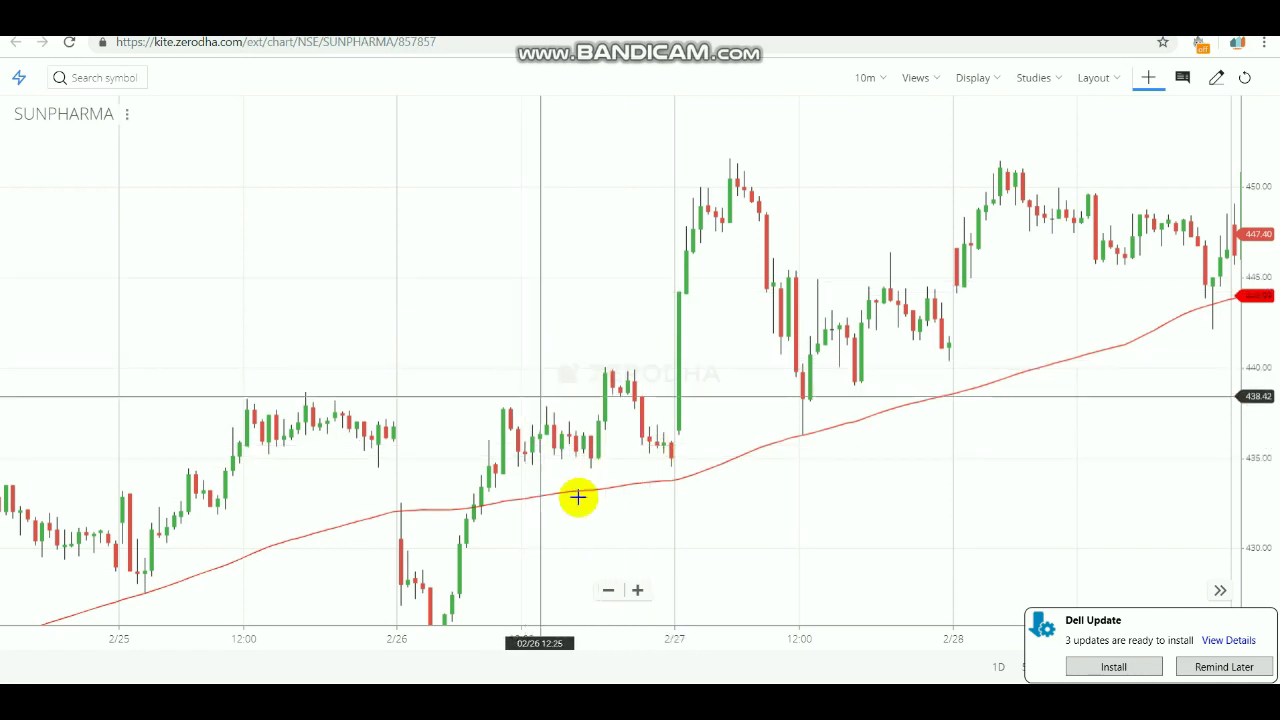
- Examine the 10-minute candles between 15 and 25 February against the moving average, including the crossover on 20 February
left_click_drag(518, 357, 806, 222)
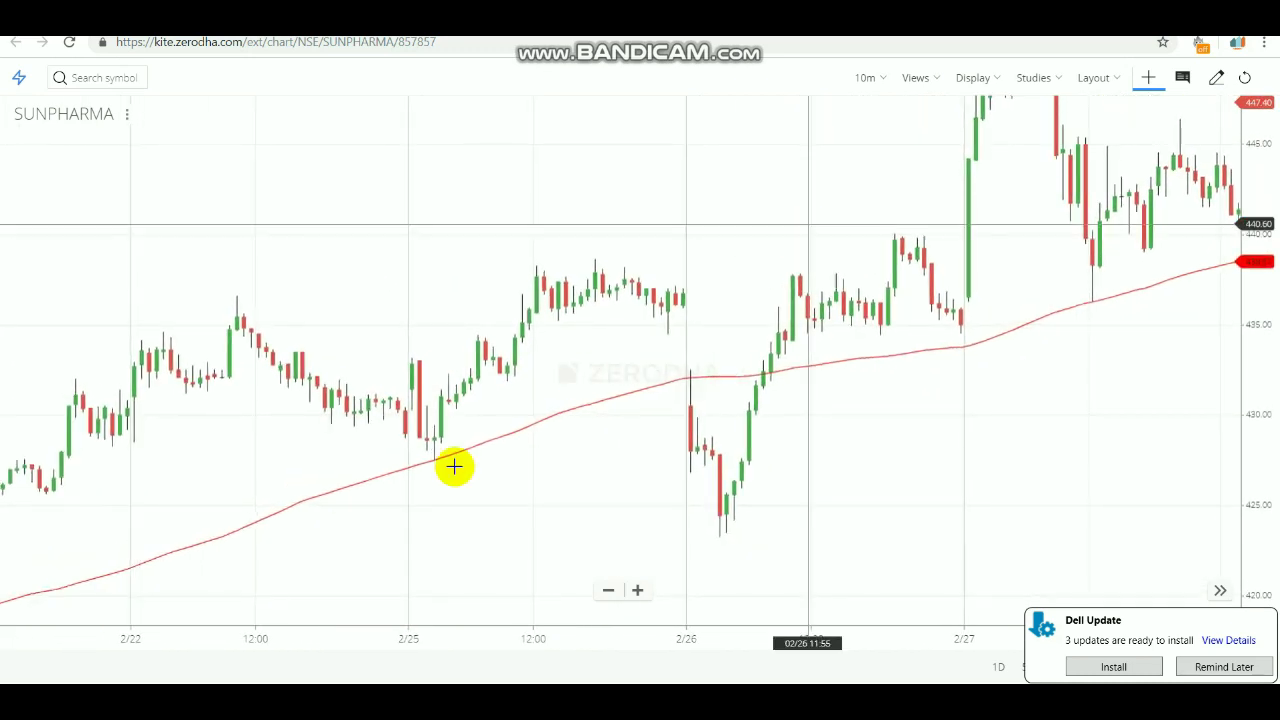
left_click_drag(482, 406, 581, 428)
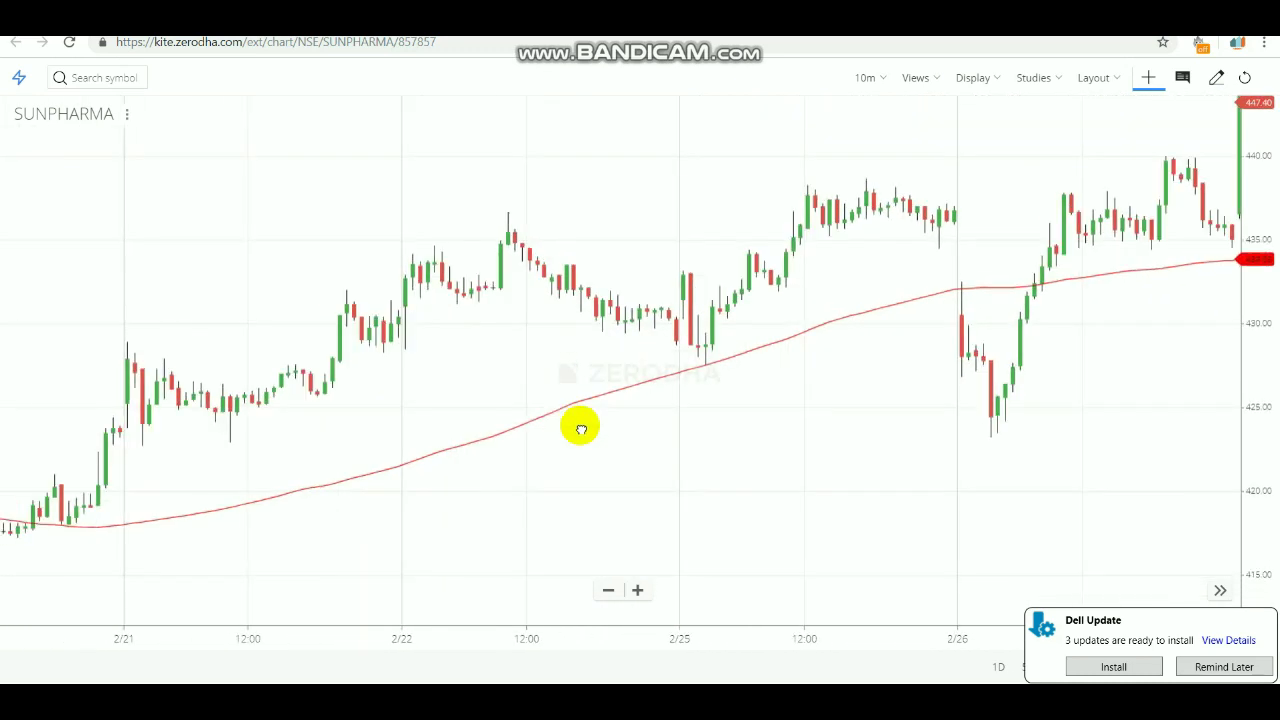
left_click_drag(244, 491, 463, 600)
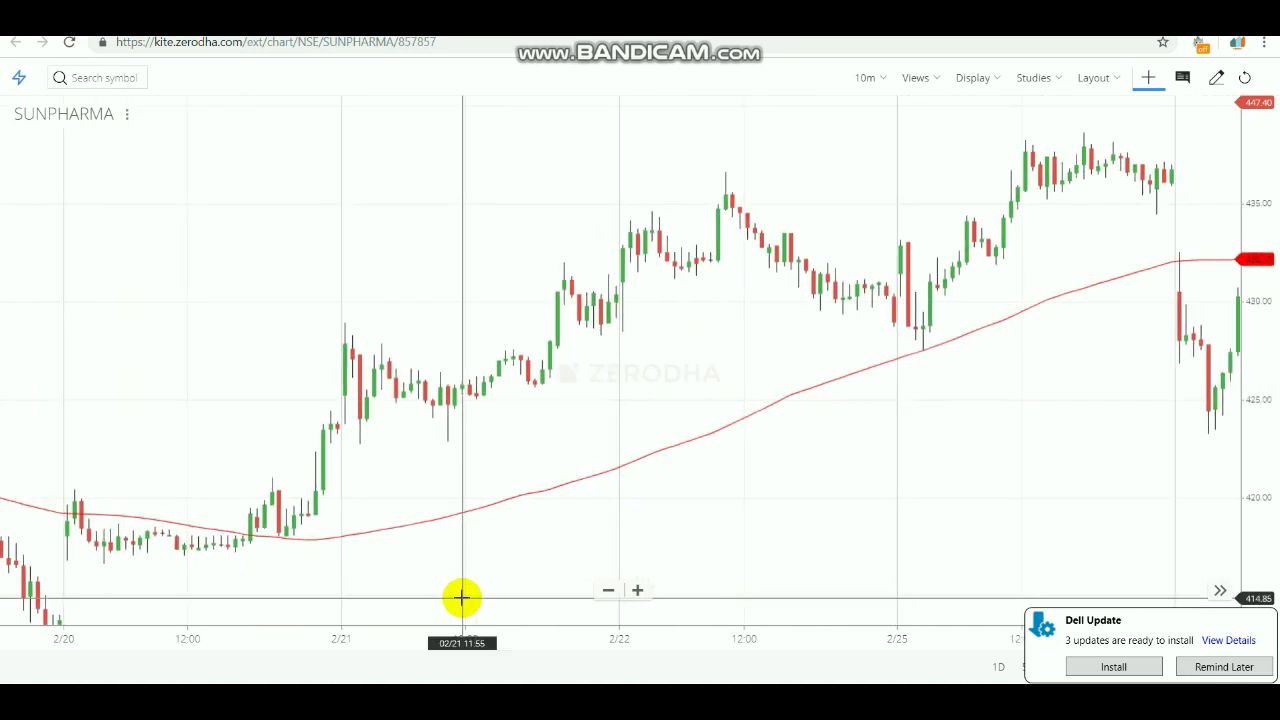
left_click_drag(286, 386, 720, 319)
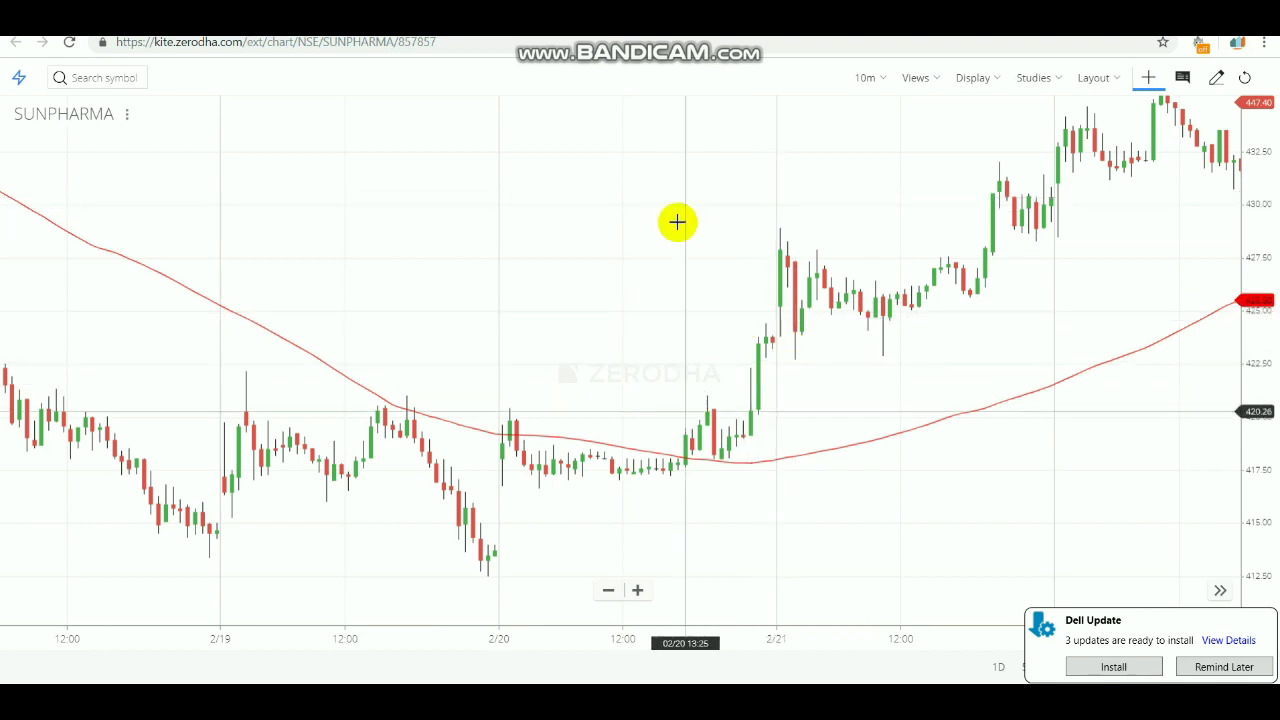
left_click_drag(667, 318, 1071, 323)
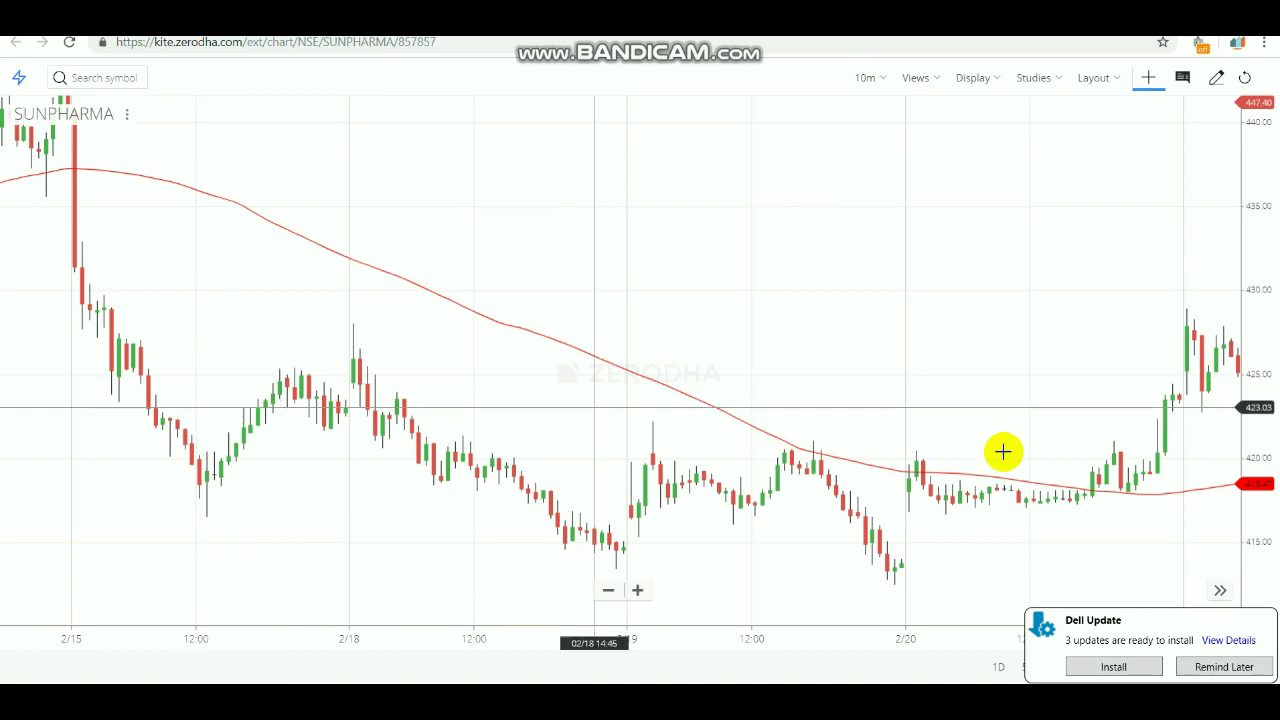
left_click_drag(1037, 417, 643, 456)
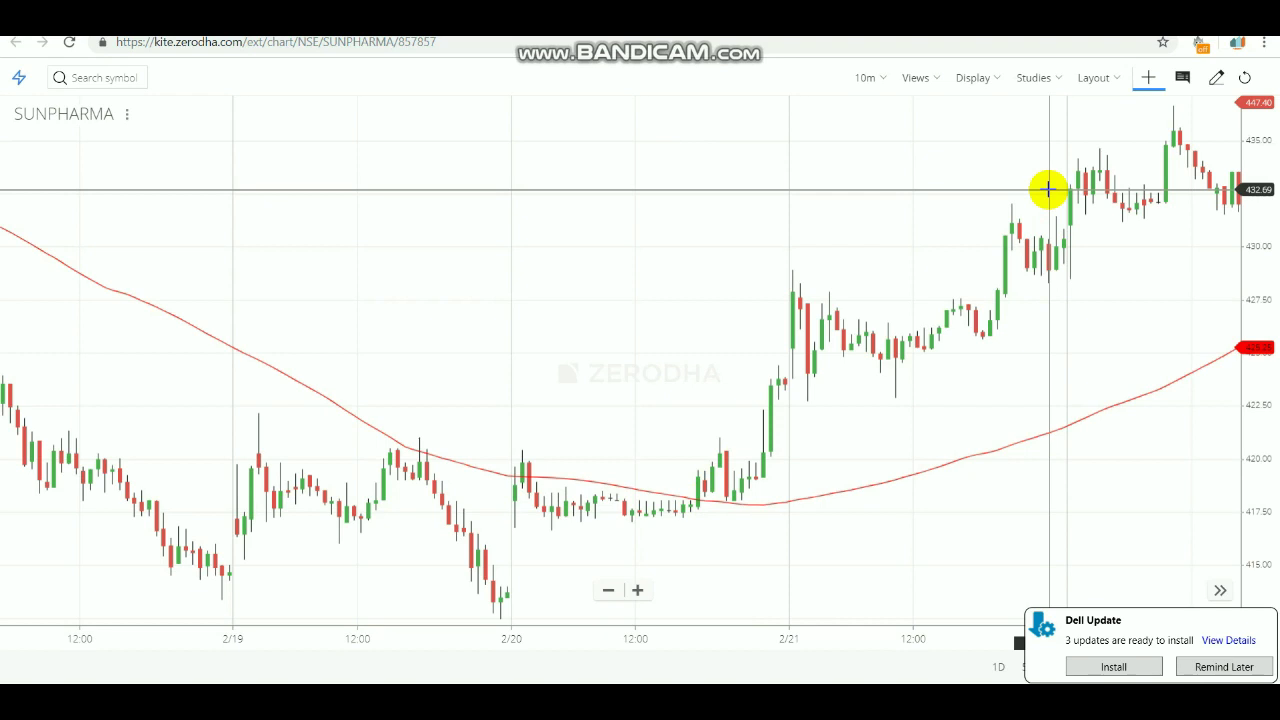
left_click_drag(1048, 192, 605, 246)
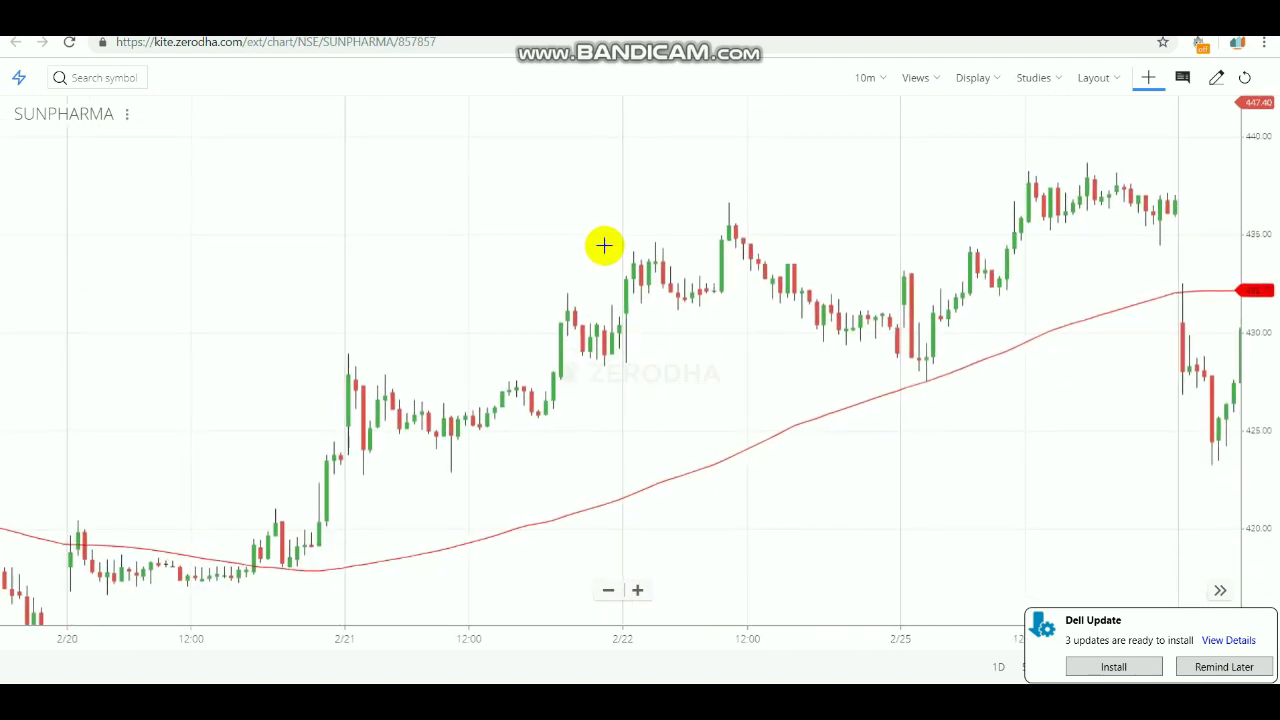